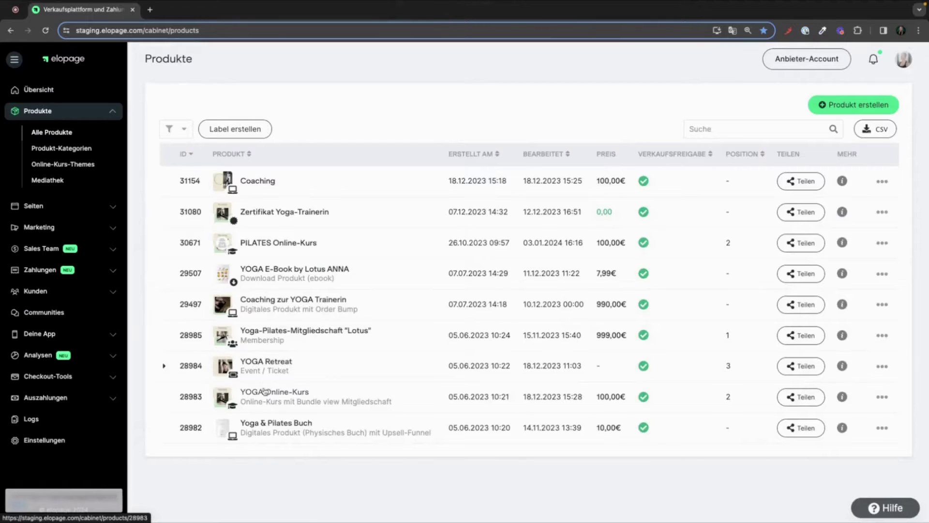
- Open the YOGA Online-Kurs product for editing and examine its Zugang & Dauer settings
click(264, 387)
click(226, 311)
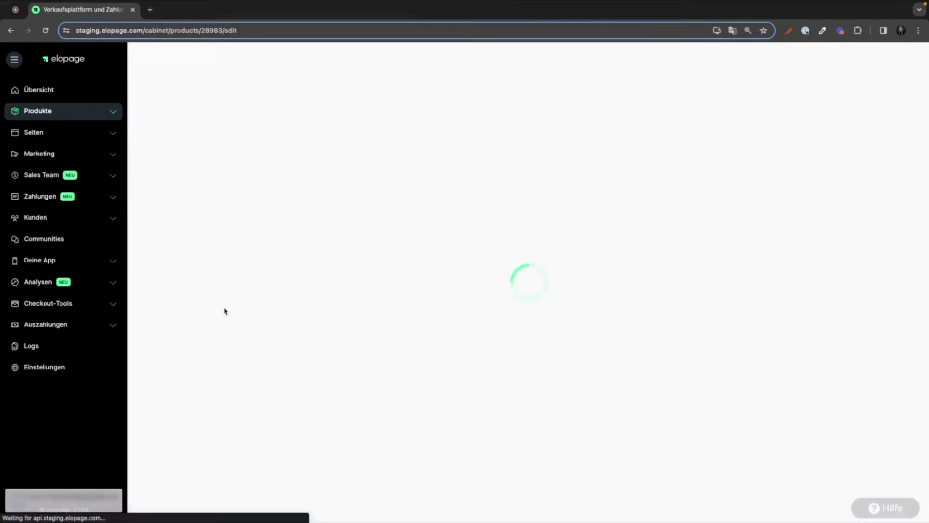
scroll(226, 310, down, 3)
scroll(225, 310, down, 3)
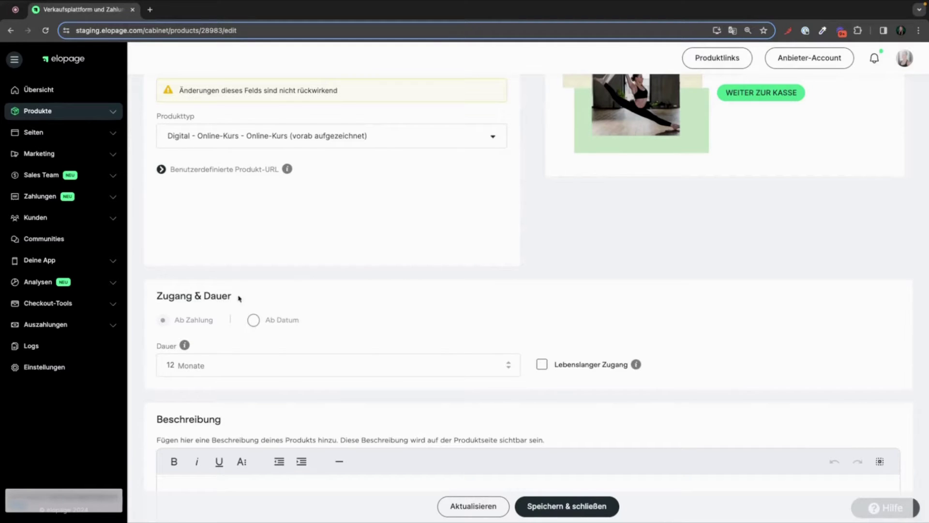
- Return to the list of all products and duplicate the YOGA Online-Kurs product
click(58, 111)
click(55, 132)
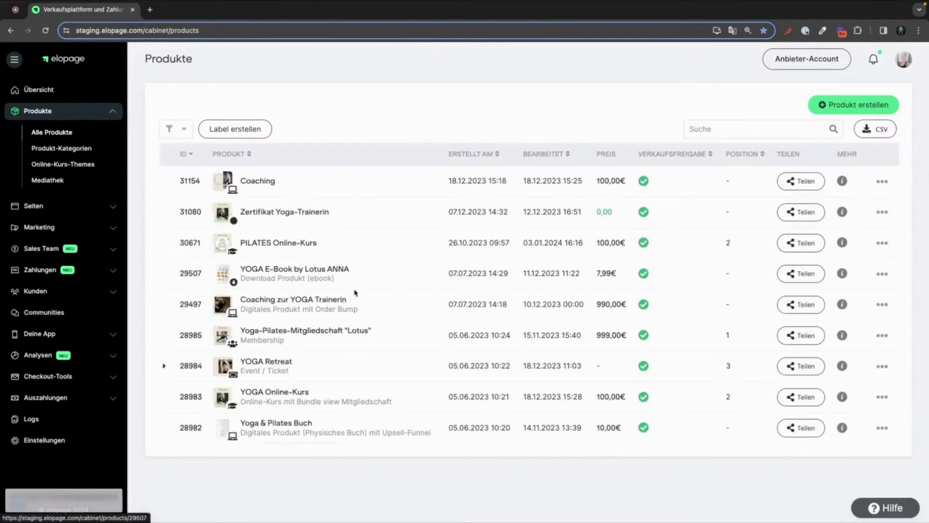
click(882, 398)
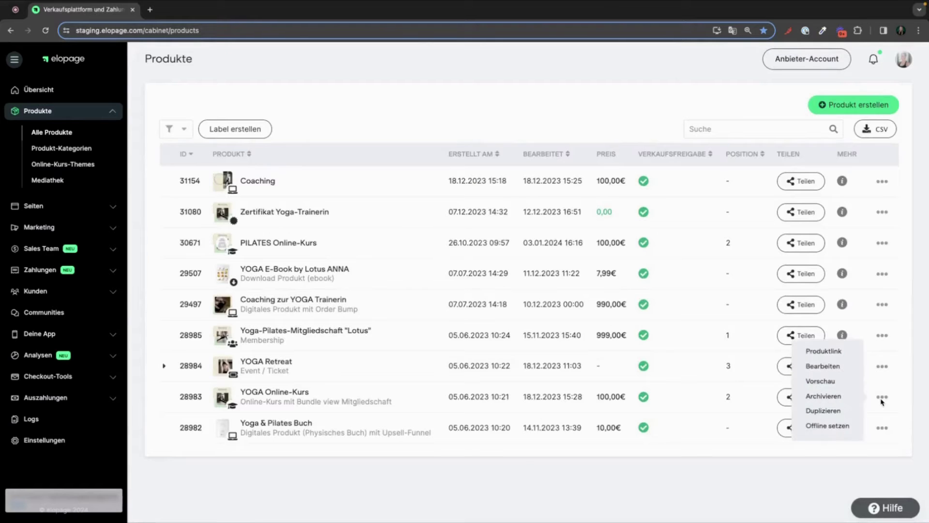
click(842, 411)
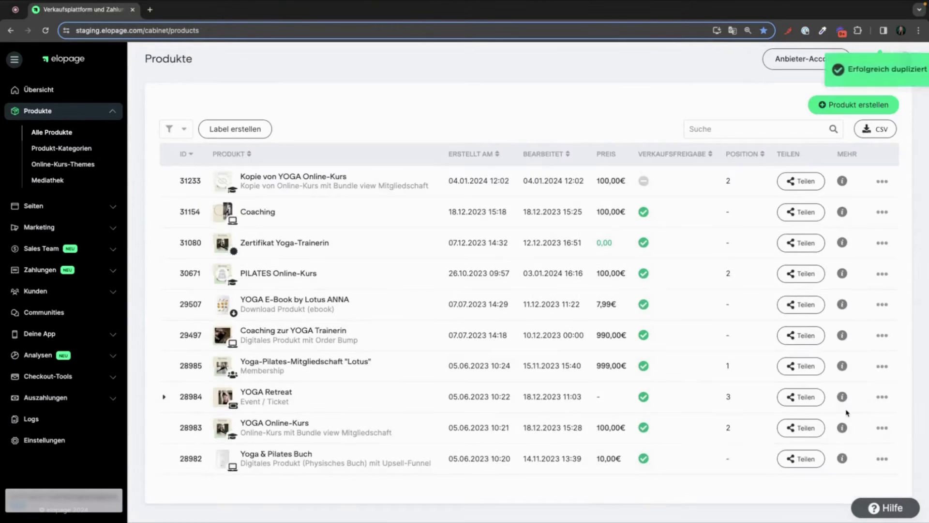
- Open the duplicated product Kopie von YOGA Online-Kurs for editing and go to its Zugang & Dauer section
click(341, 176)
click(226, 310)
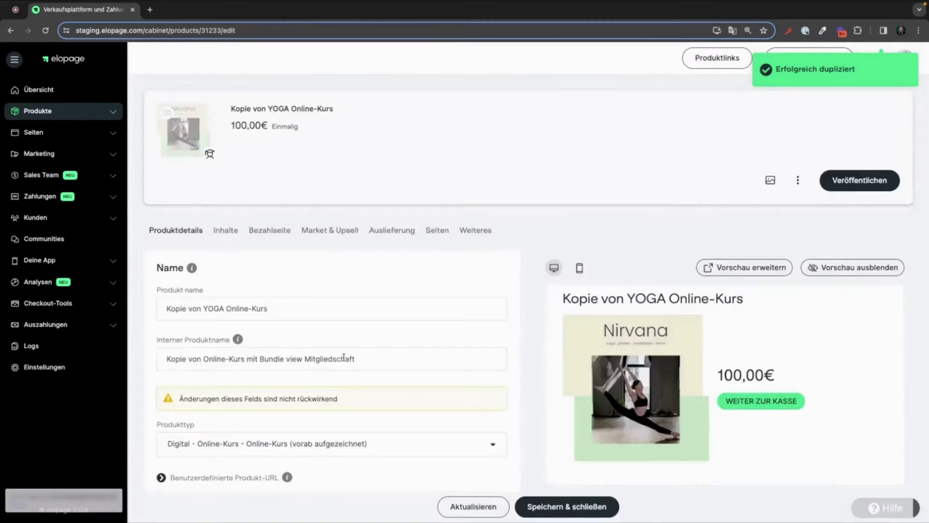
scroll(344, 361, down, 5)
scroll(344, 361, down, 2)
- Set the copied course's access to start from a fixed date, 11.01.2024
click(253, 276)
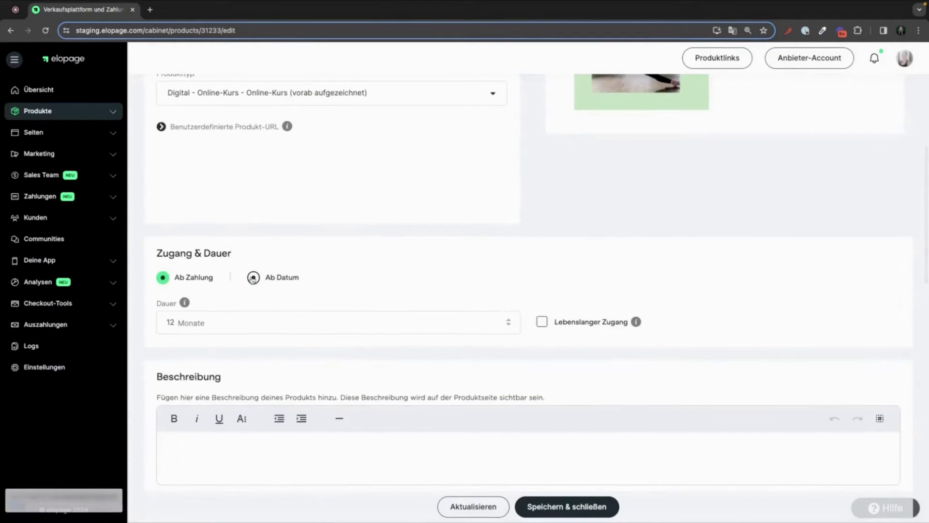
click(258, 314)
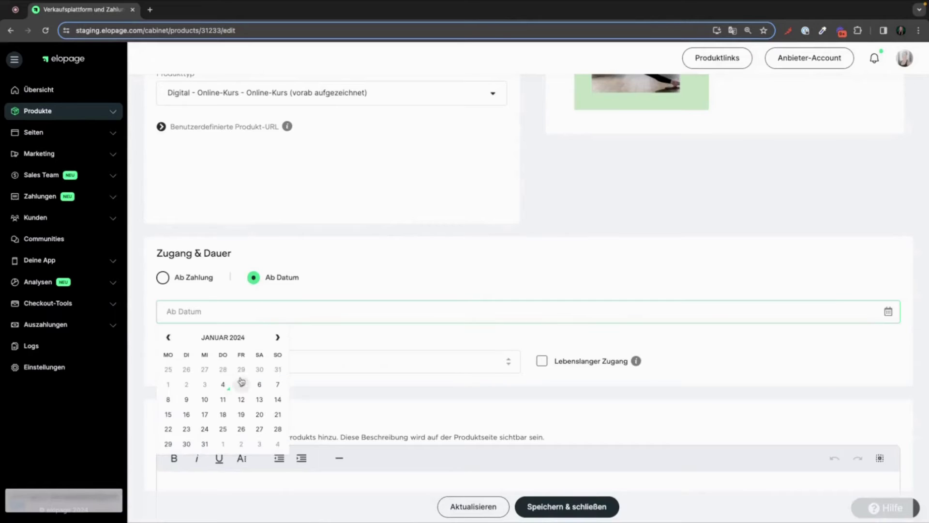
click(223, 399)
click(334, 332)
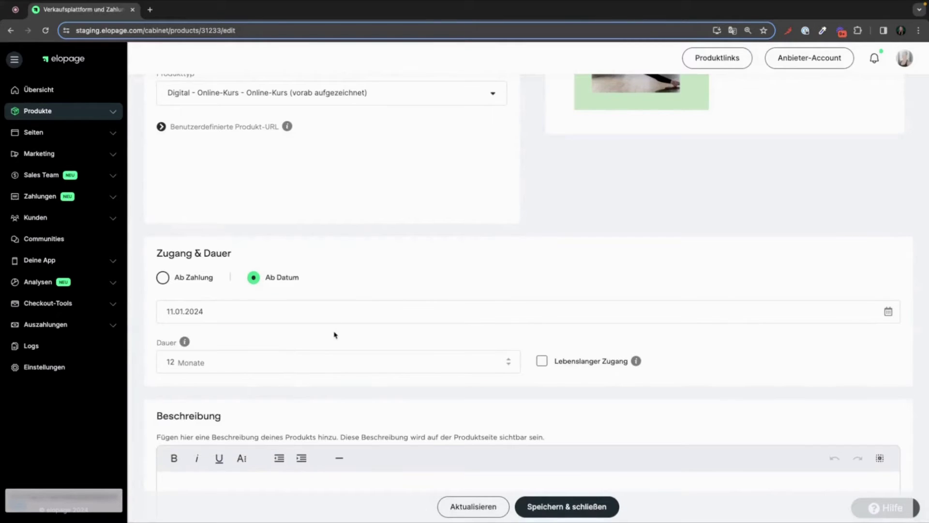
- Set the copied course's access duration to 15 months starting from payment (Ab Zahlung), then save and close the product
click(509, 361)
click(164, 277)
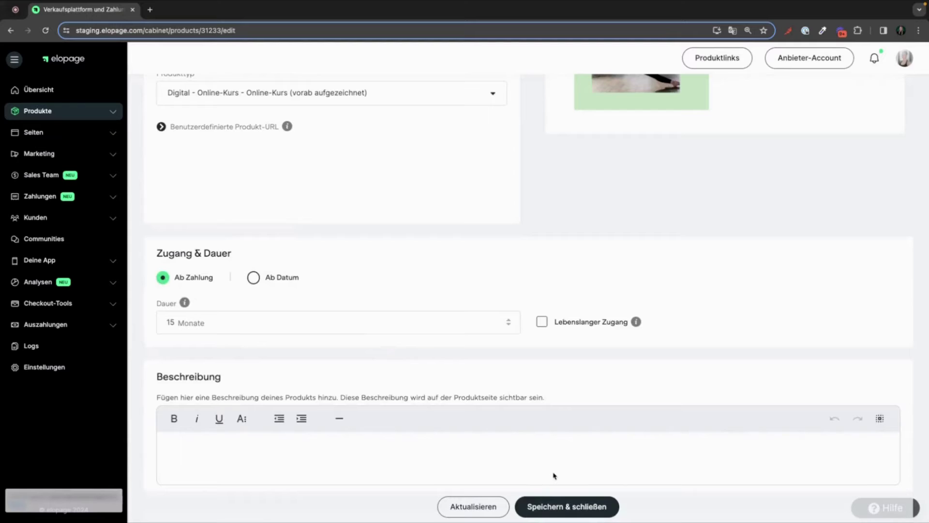
click(562, 500)
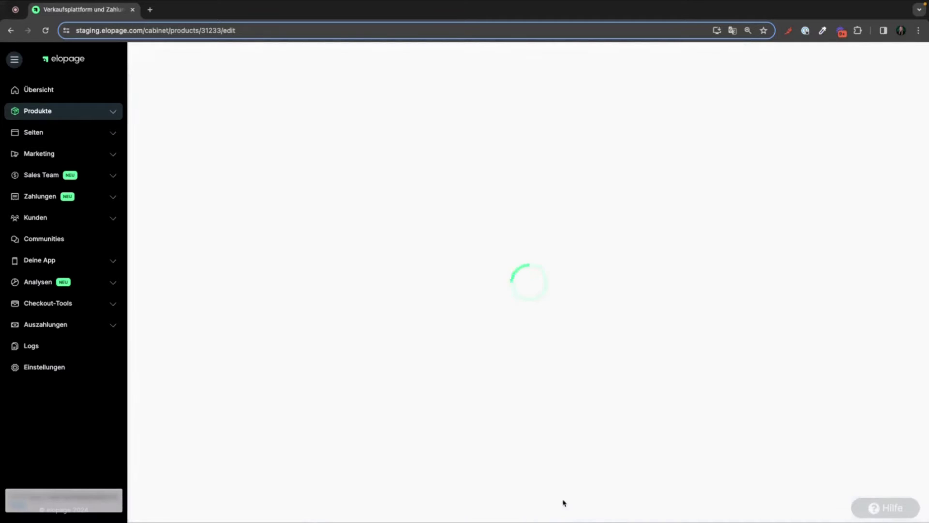
- Go back to the list of all products, open the original YOGA Online-Kurs for editing and review its access settings
click(103, 112)
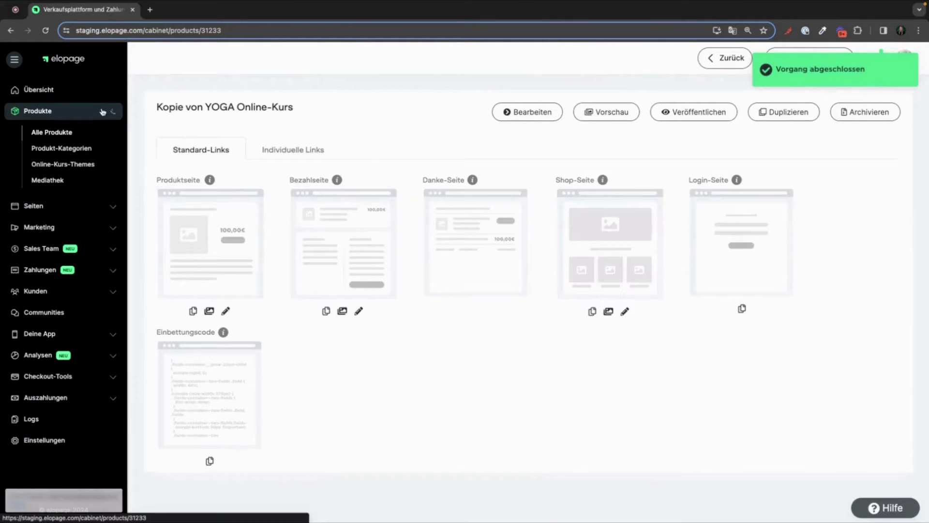
click(68, 132)
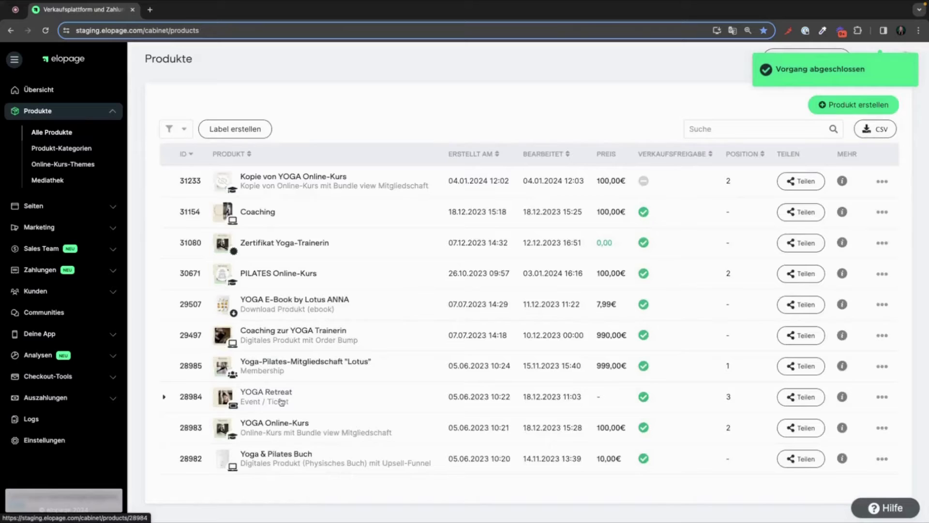
click(283, 423)
click(225, 310)
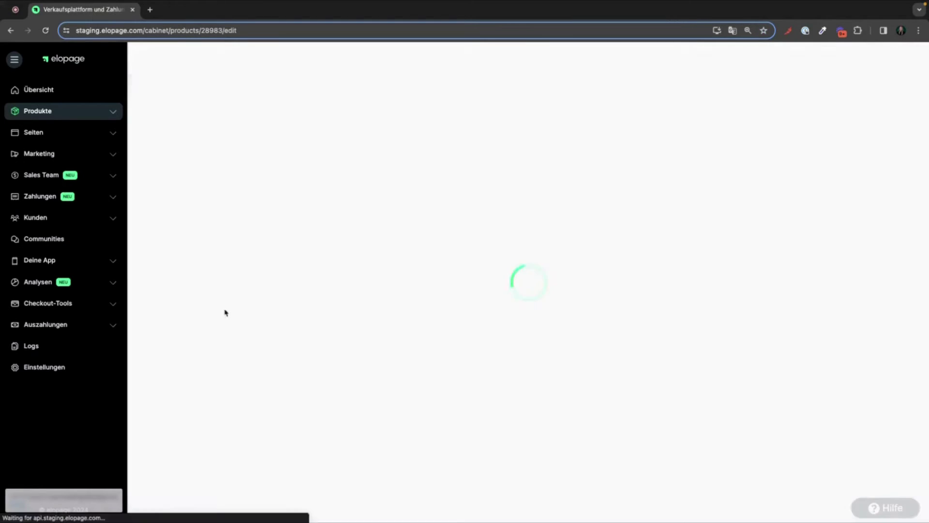
scroll(373, 402, down, 8)
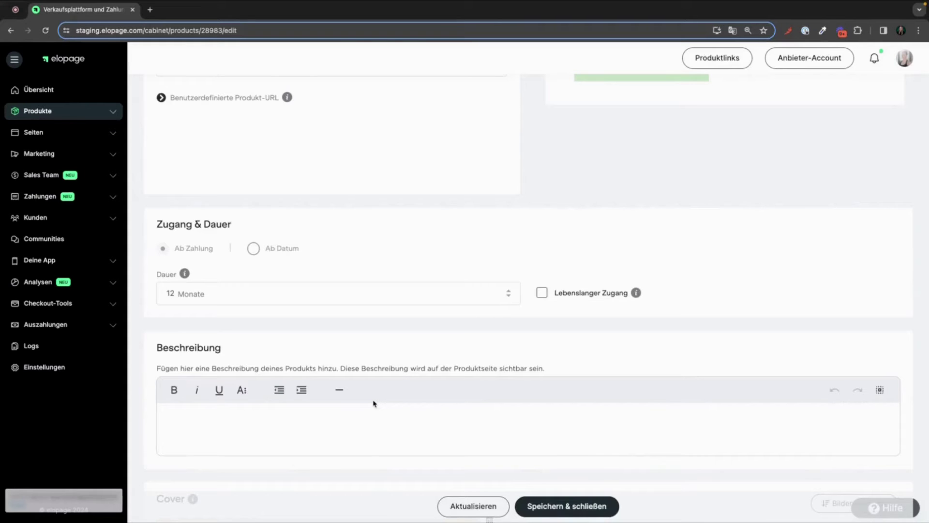
scroll(373, 403, up, 8)
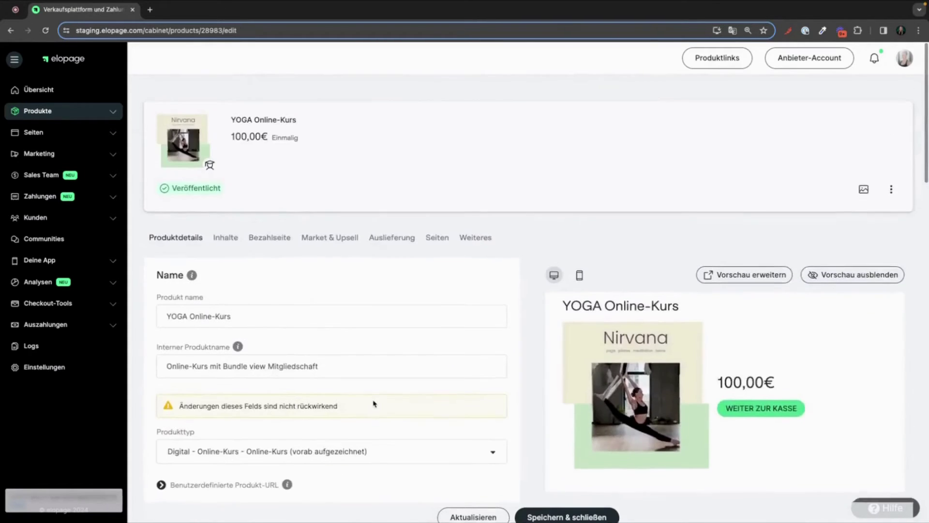
- Open the settings of the Willkommen page in the course contents and set its Drip-in to 7
click(230, 228)
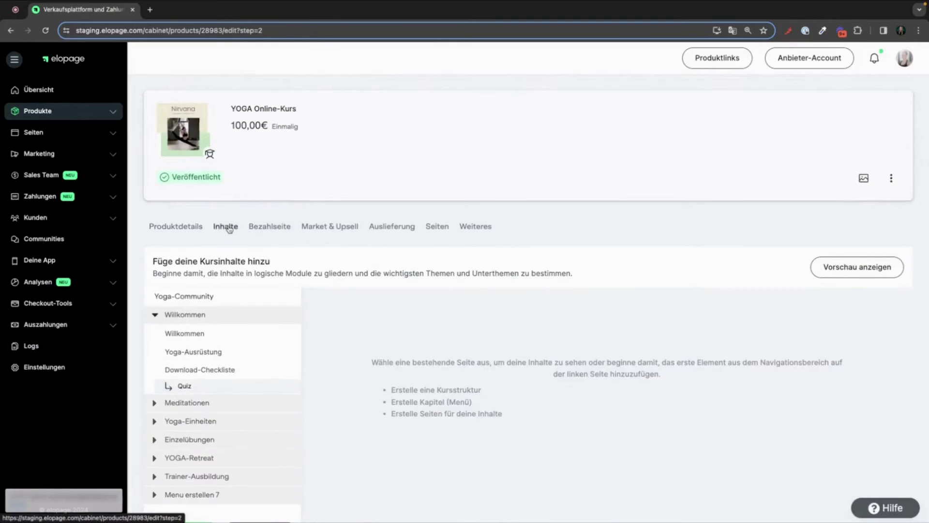
scroll(228, 230, down, 1)
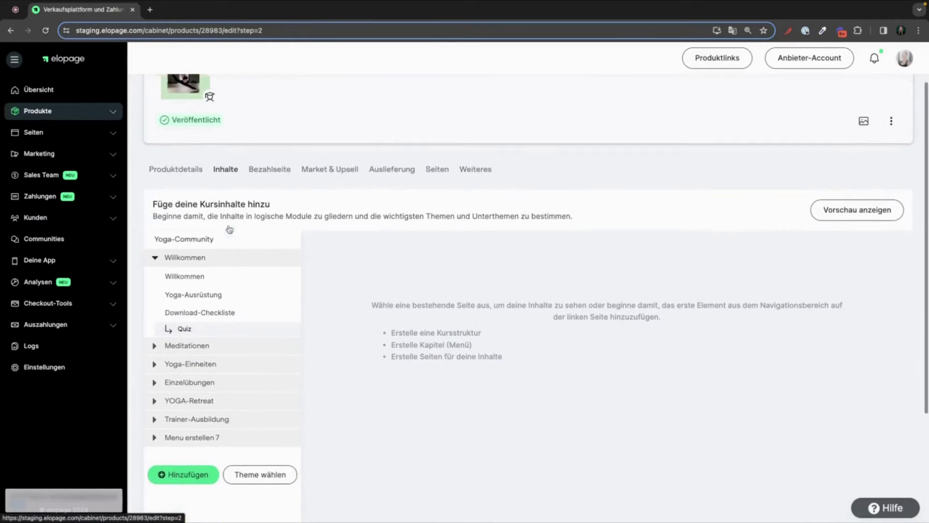
click(195, 277)
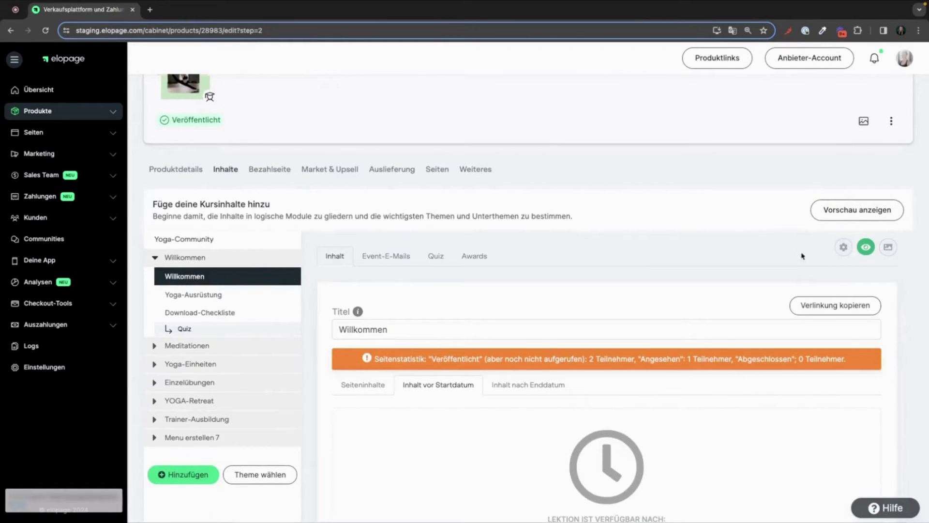
click(845, 248)
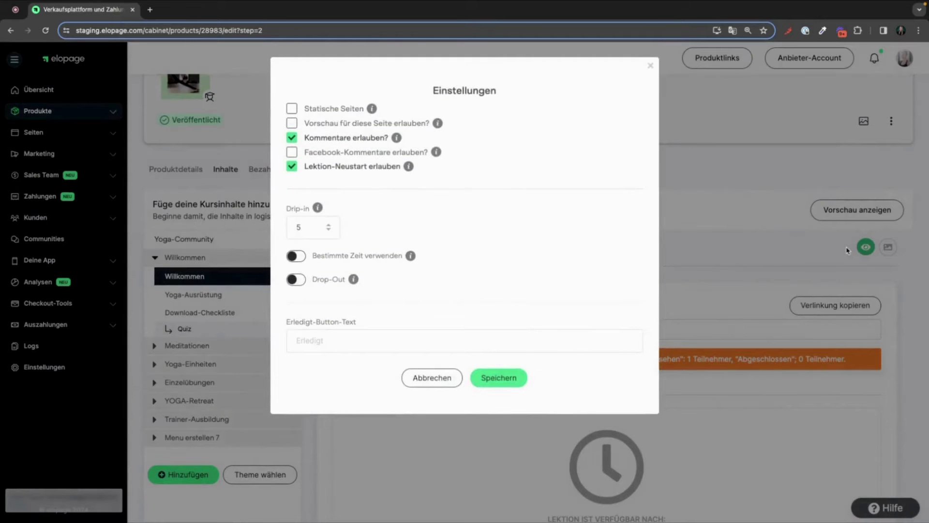
click(305, 226)
click(296, 255)
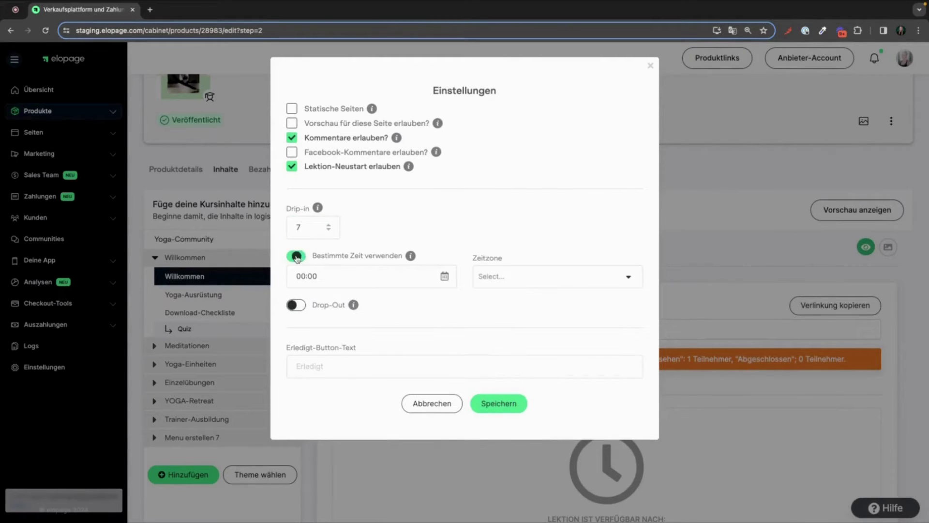
click(316, 280)
click(371, 231)
click(296, 256)
- Enable Drop-Out for the Willkommen page, measured in Tage, increase its value and save the page settings
click(291, 281)
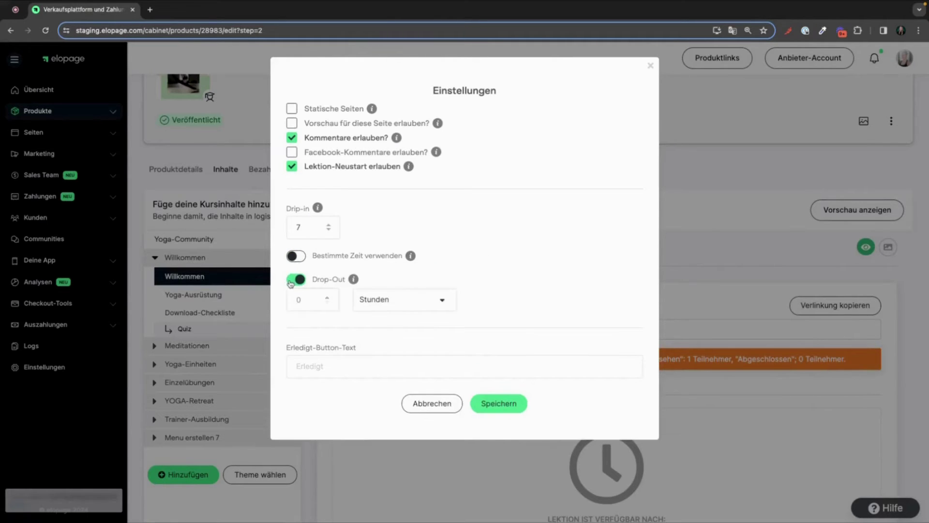
click(392, 301)
click(388, 340)
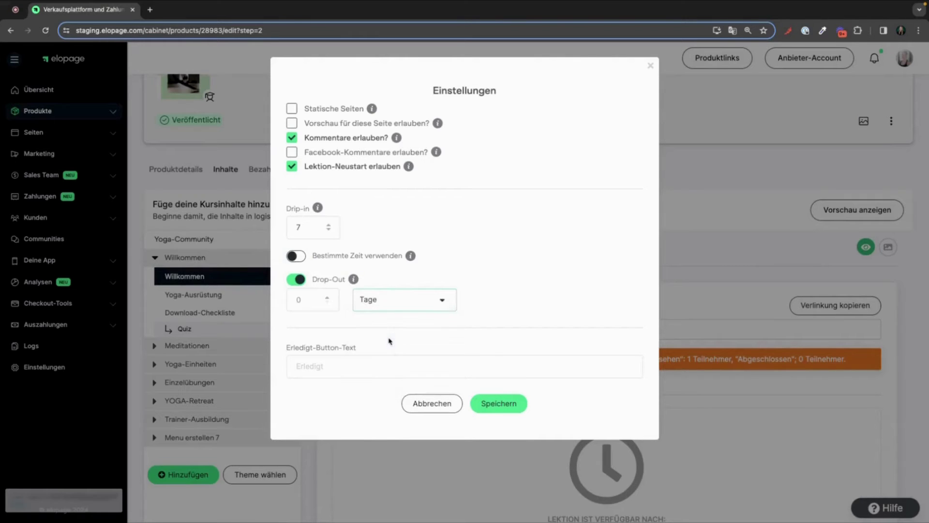
double_click(327, 297)
click(498, 403)
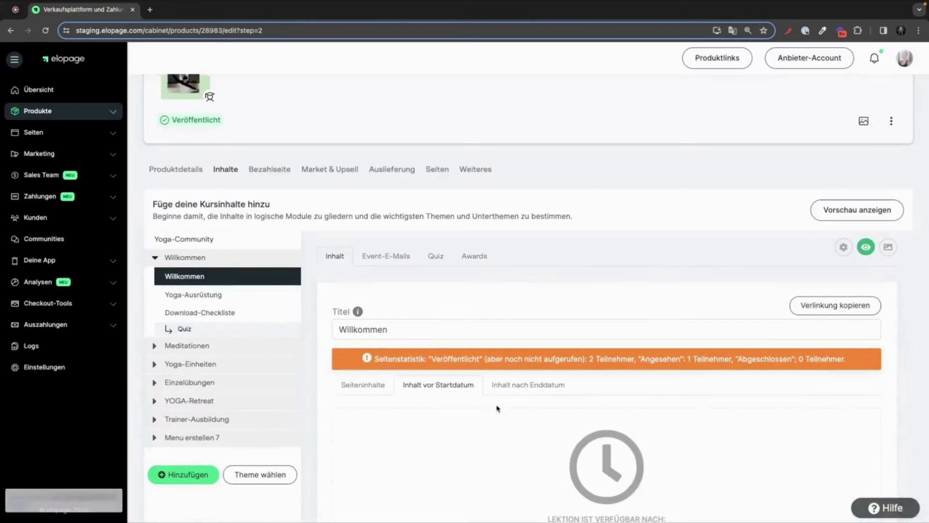
- Activate Event-E-Mails for the Willkommen page and enable the Event: Drip-in email
scroll(497, 408, down, 3)
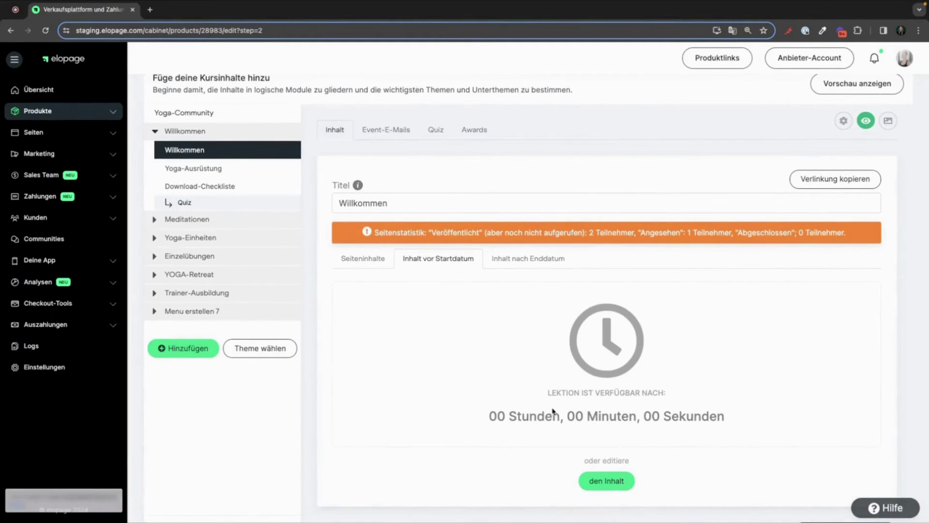
click(399, 135)
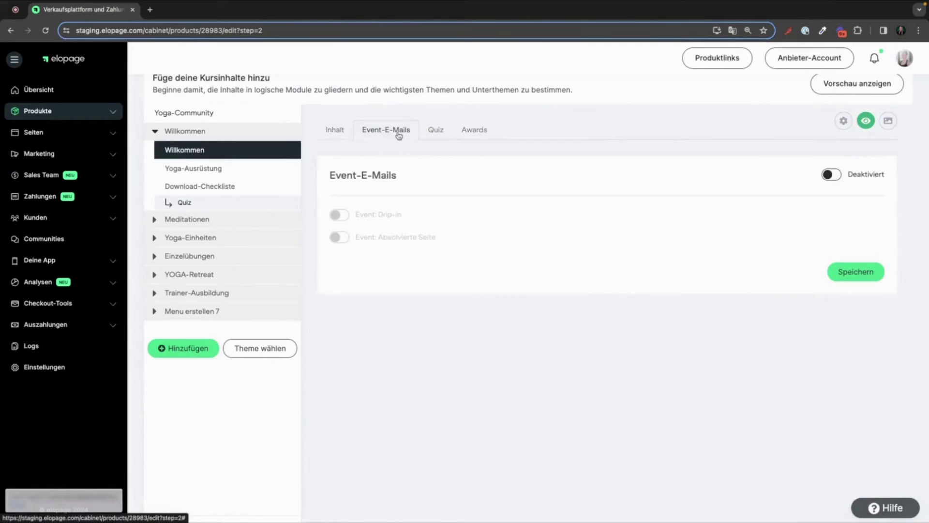
click(829, 176)
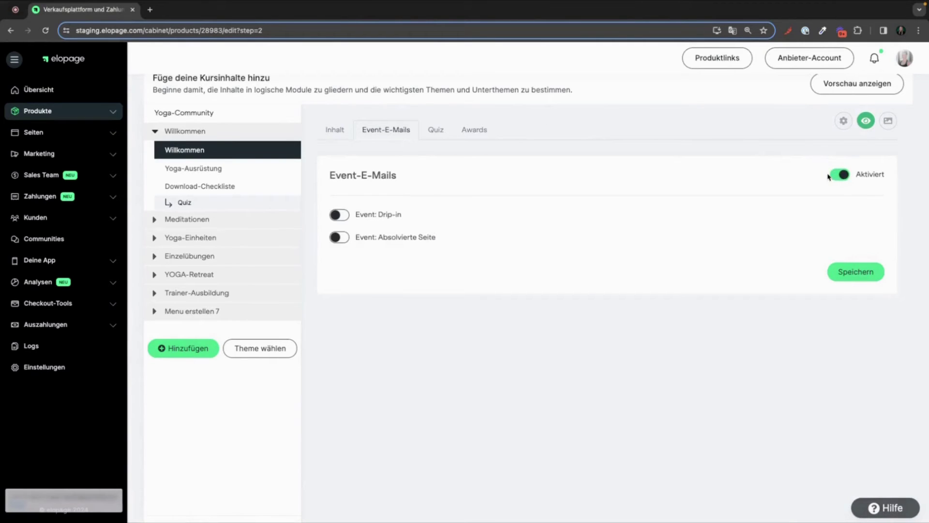
click(346, 217)
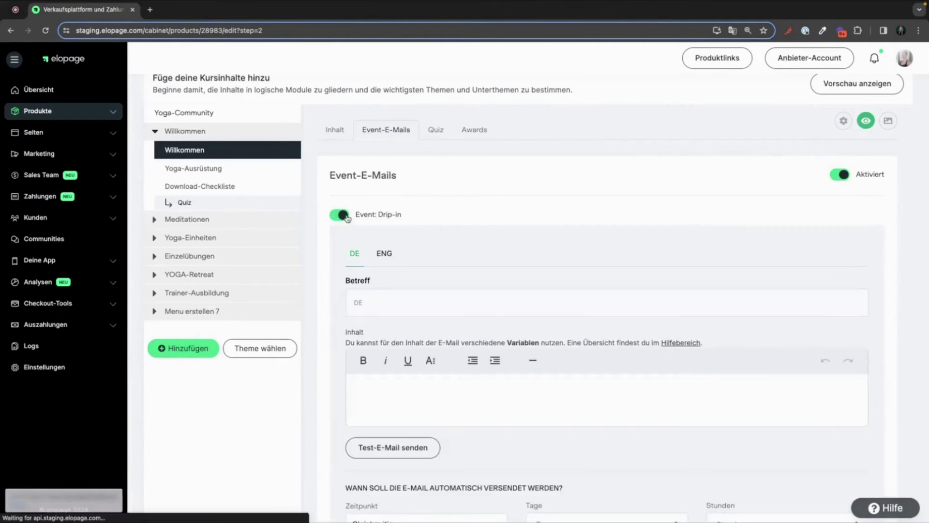
- Enter "Eine neue Seite wurde freigeschaltet!" as the German subject of the drip-in email
scroll(446, 268, down, 2)
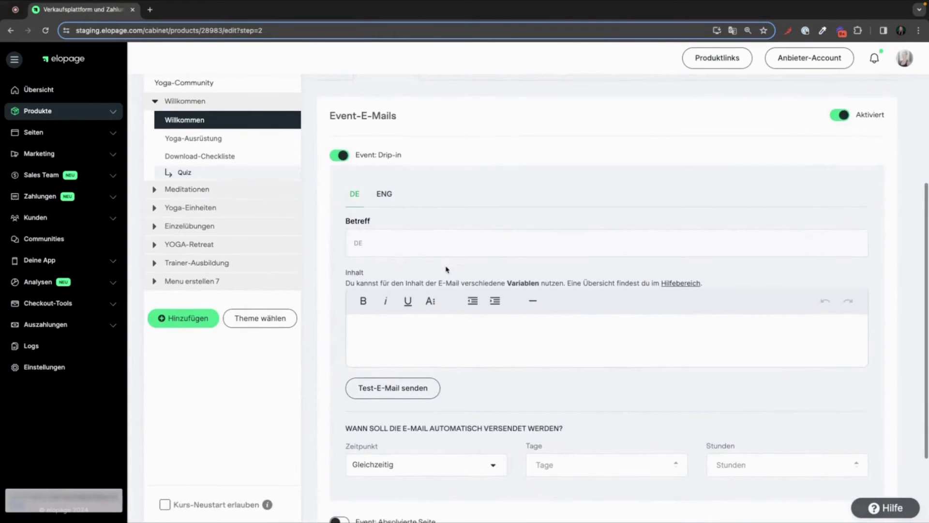
click(440, 243)
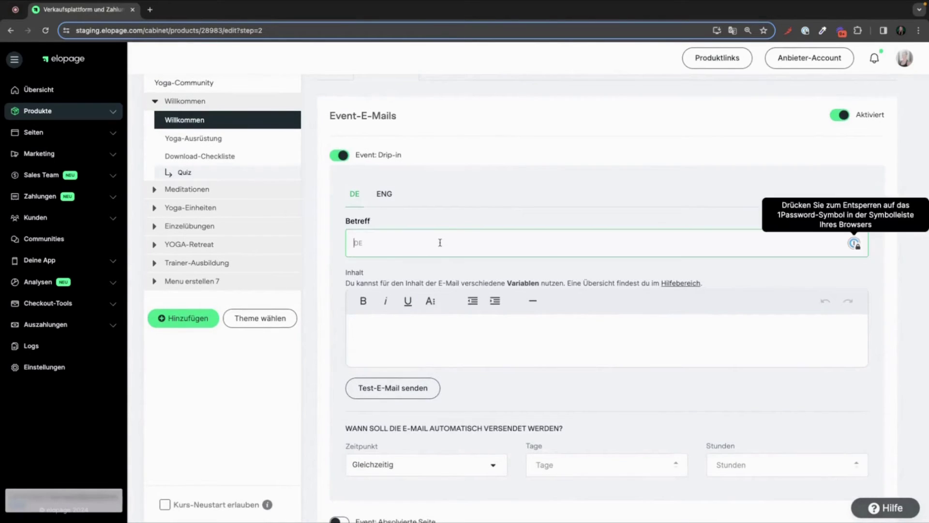
text(Eine neue Se)
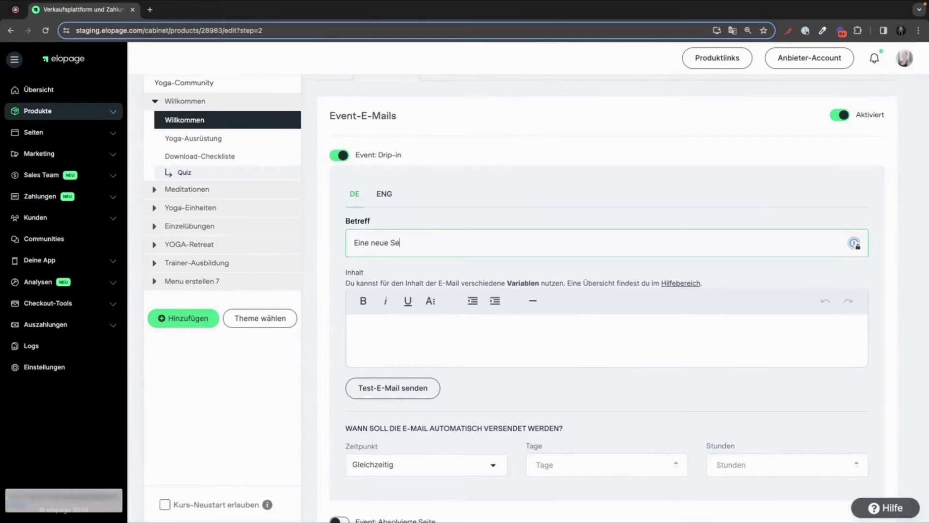
text(ite wurde freigeschaltet!)
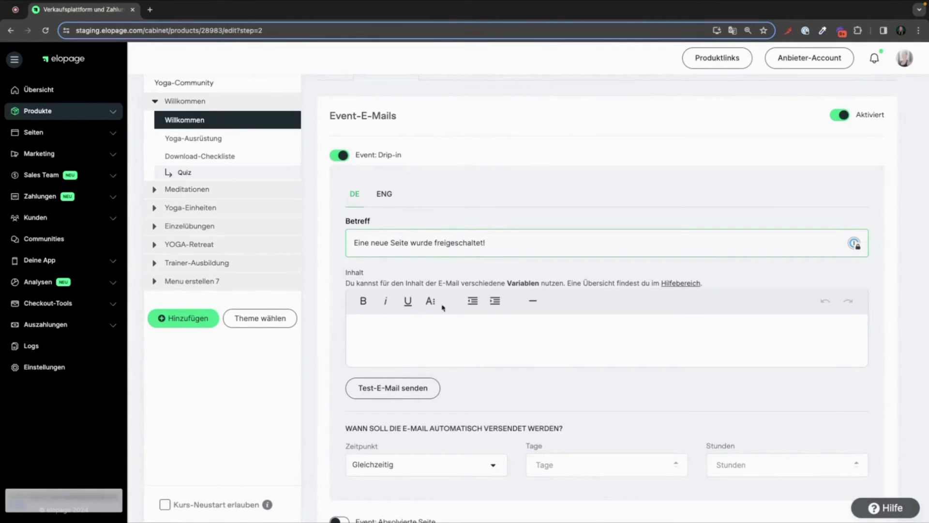
- Check the available Zeitpunkt options for automatically sending the drip-in email
scroll(444, 346, down, 2)
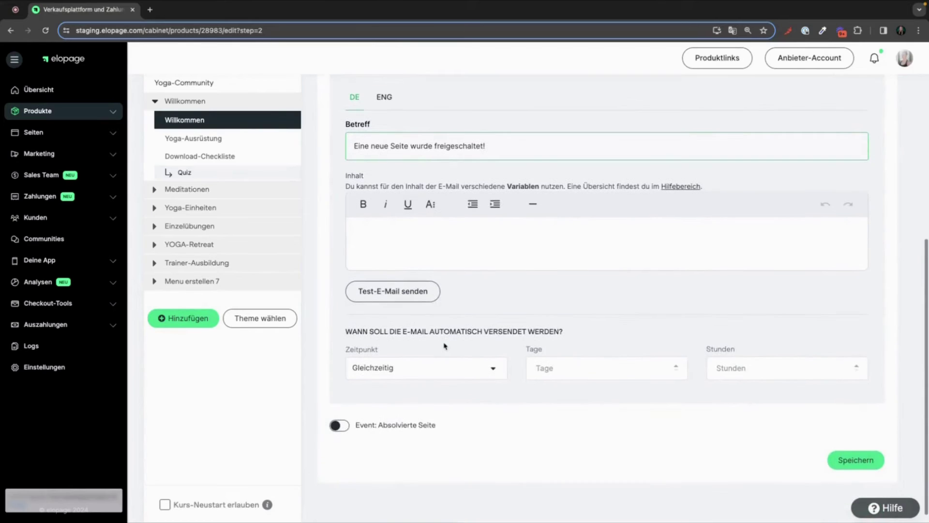
click(492, 372)
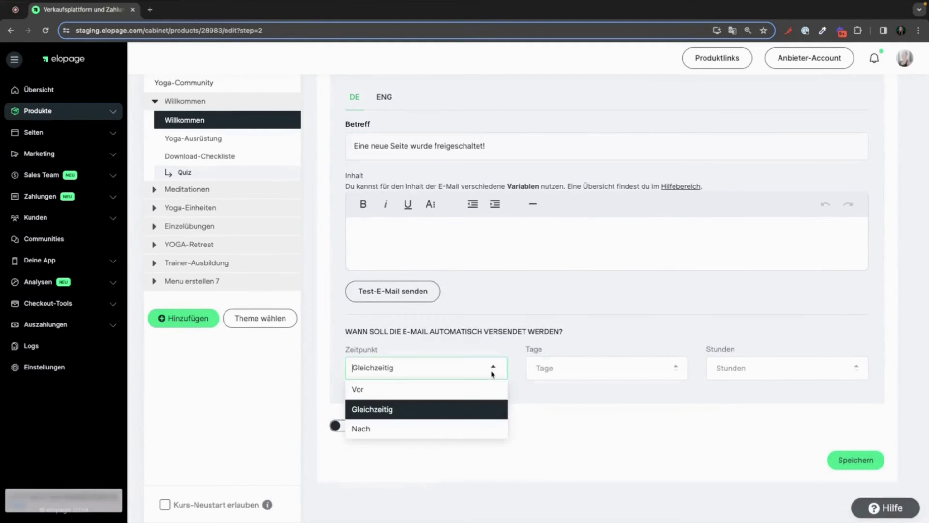
click(492, 371)
scroll(492, 371, up, 2)
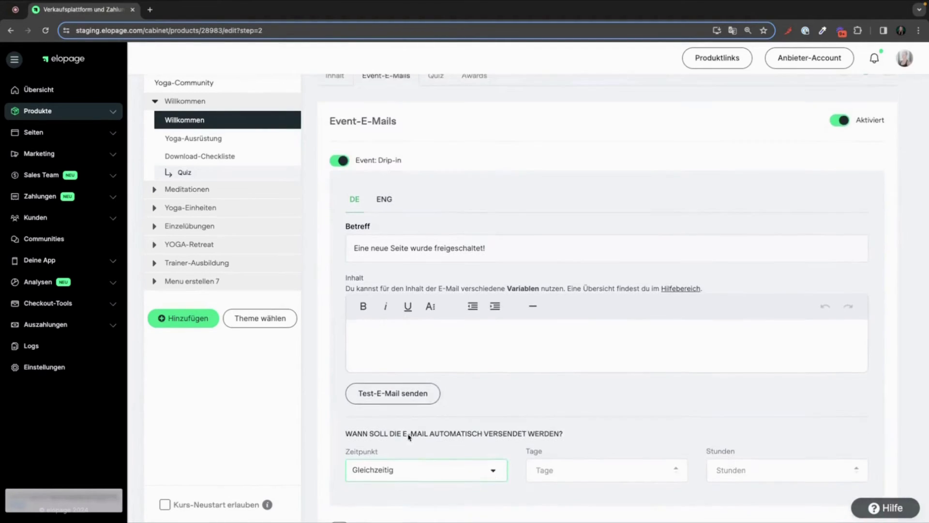
- Deactivate the Event-E-Mails for the Willkommen page
click(846, 125)
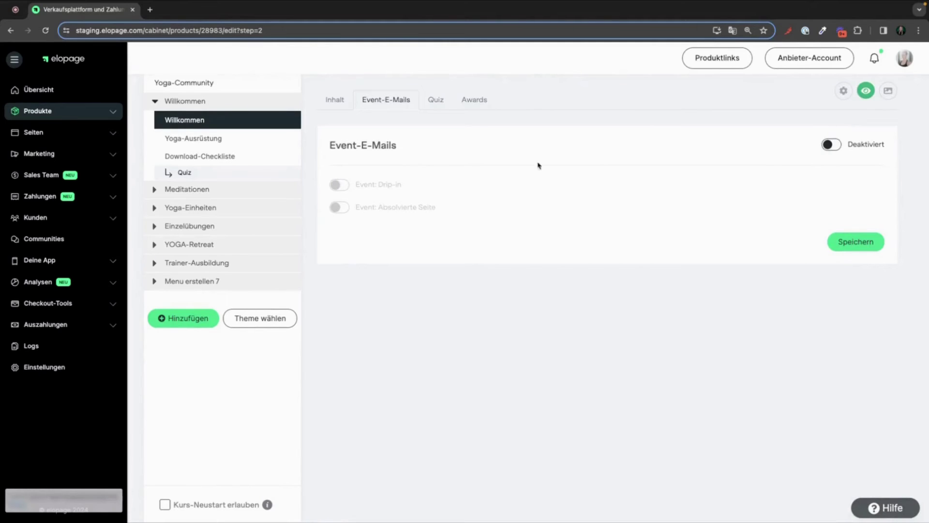
- Open Seite erstellen 13 under Menu erstellen 7 and save its page settings with a Drip-in of 5
click(275, 283)
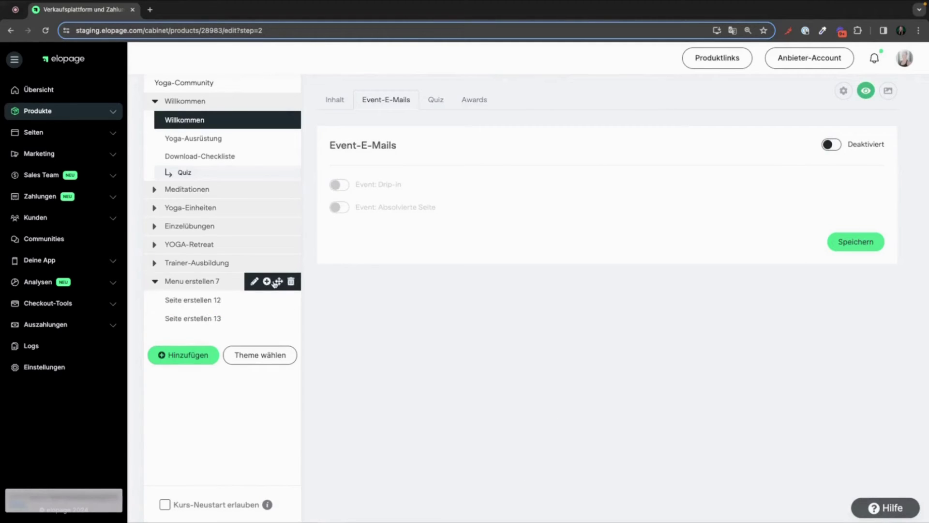
click(211, 319)
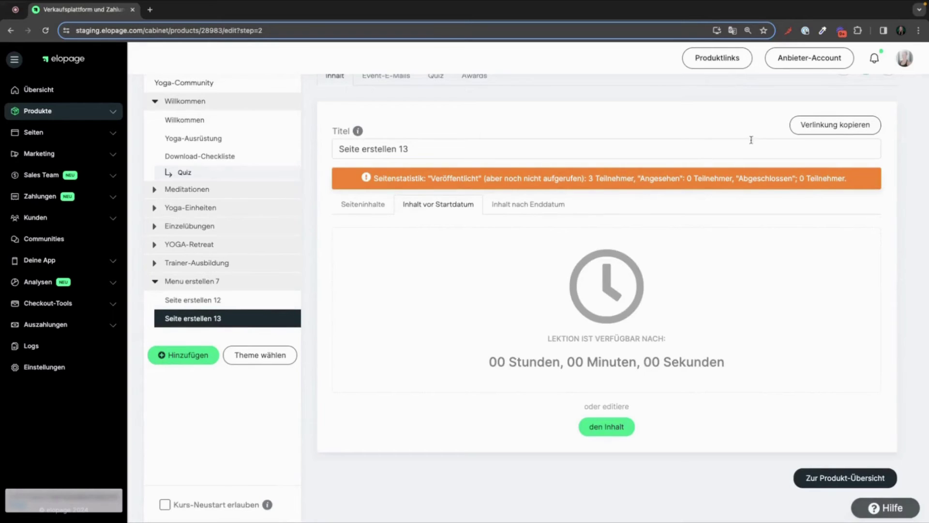
scroll(774, 121, up, 1)
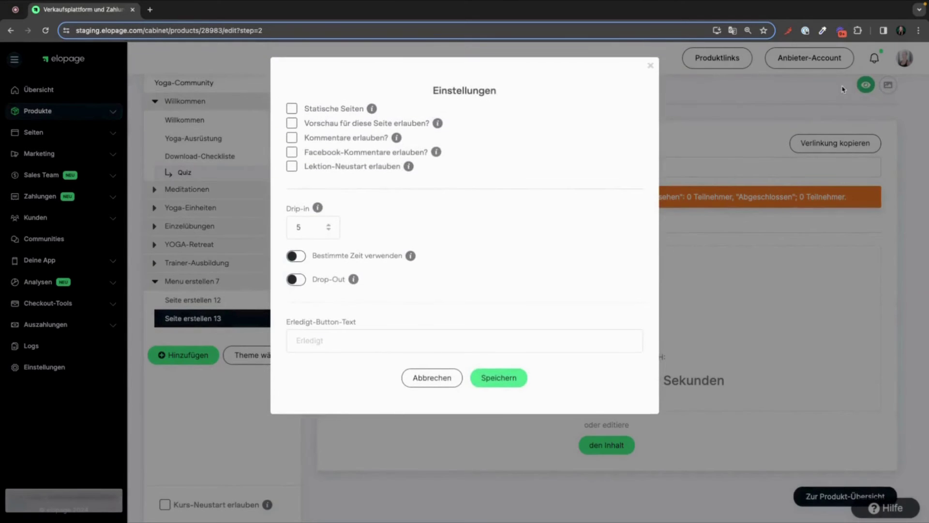
click(500, 378)
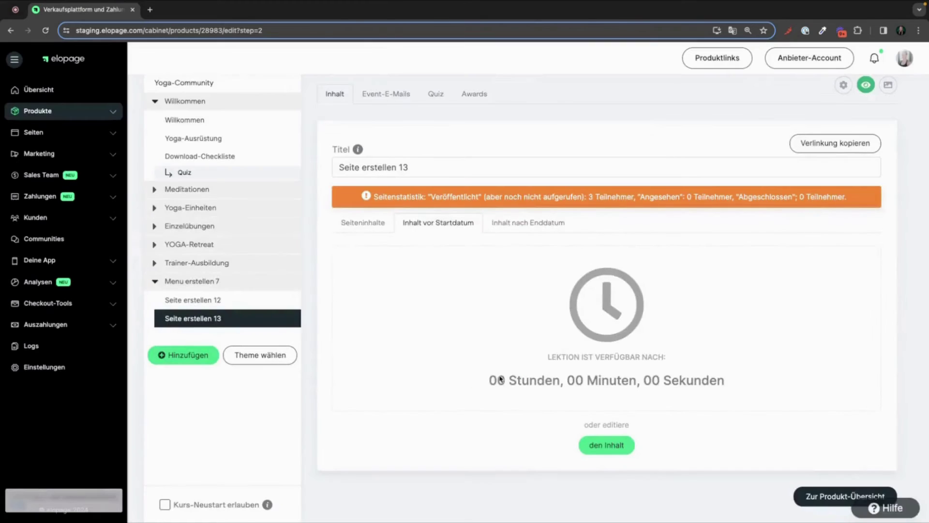
- Check in the participant's course view when Seite erstellen 13 becomes available, and return to the course editor
key(ctrl+Right)
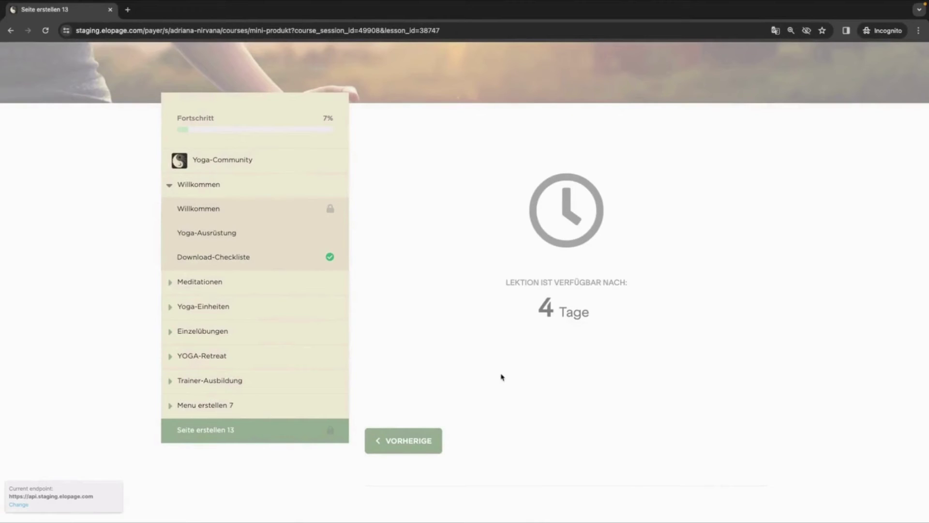
drag(534, 308, 599, 315)
key(ctrl+Right)
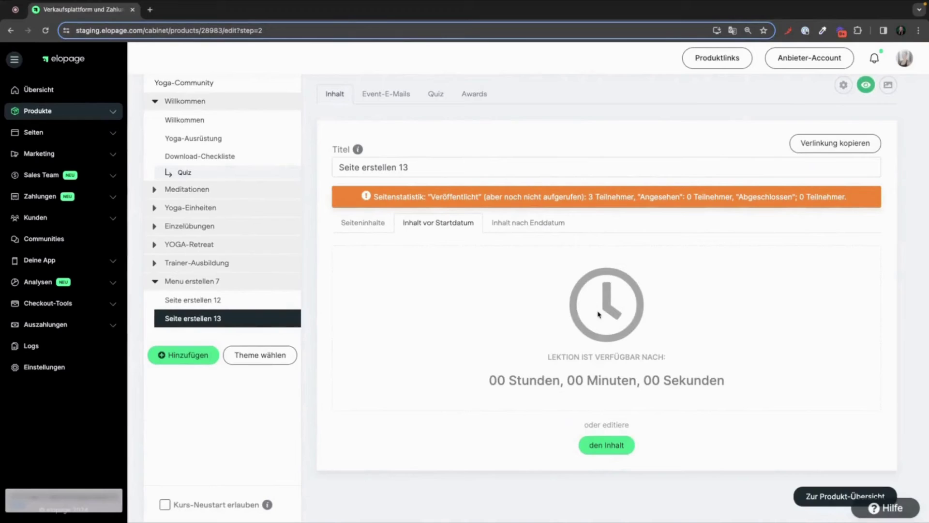
- Add a Button element to the Inhalt vor Startdatum of Seite erstellen 13 and leave the page builder
click(606, 445)
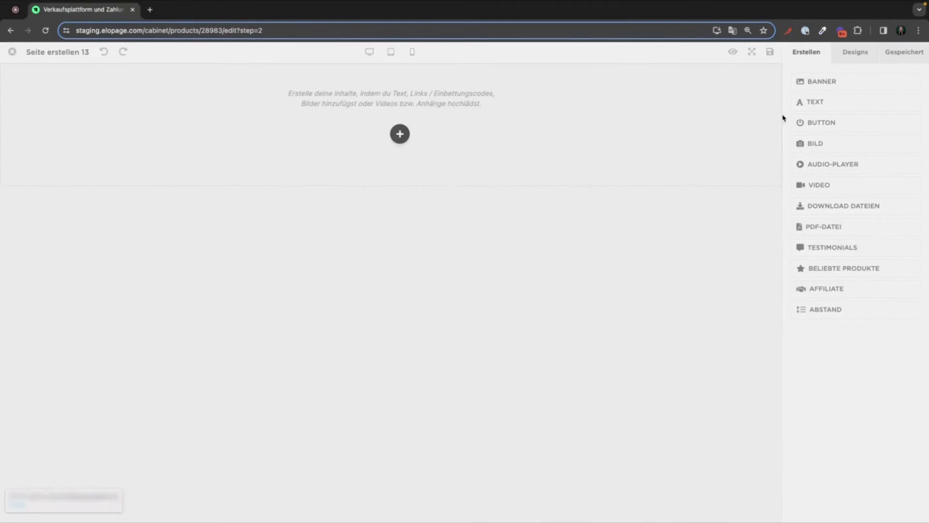
drag(803, 122, 529, 139)
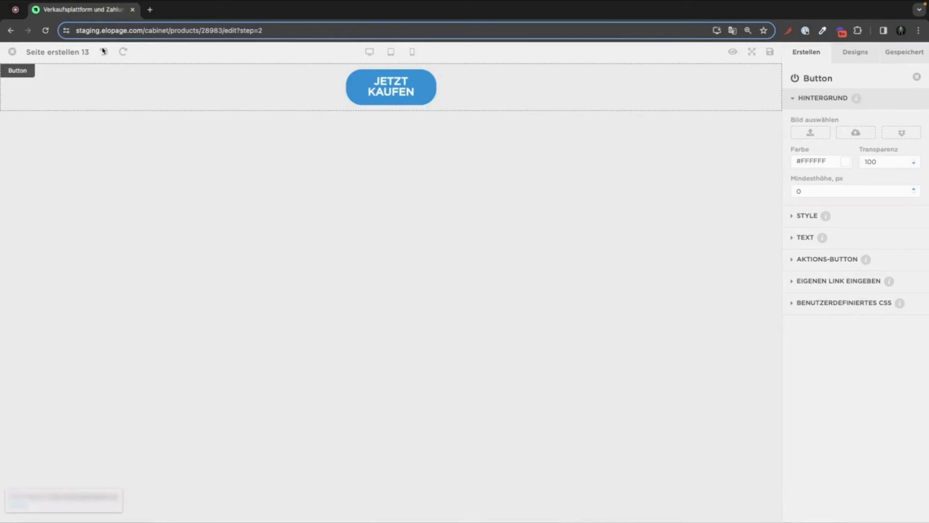
click(12, 52)
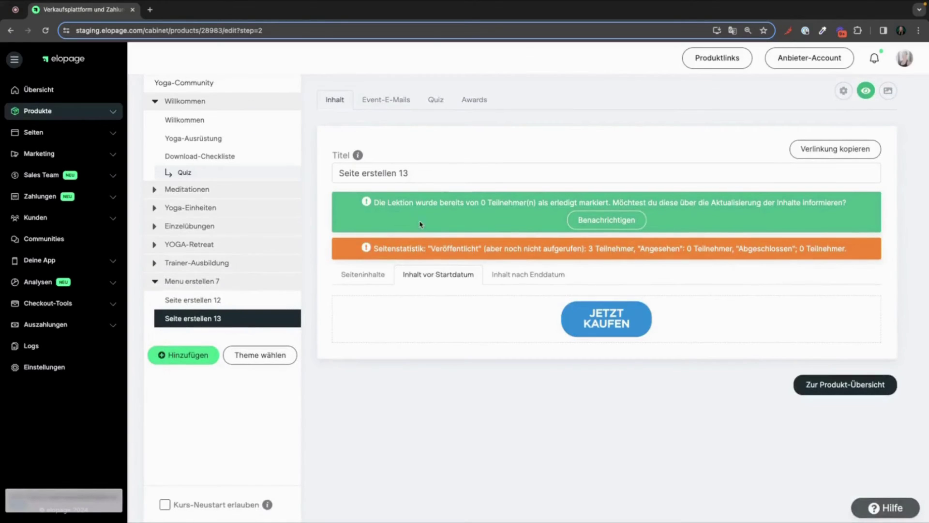
- Look at the Inhalt nach Enddatum area, and check the pre-start content of Seite erstellen 13 in the participant's course view
click(527, 274)
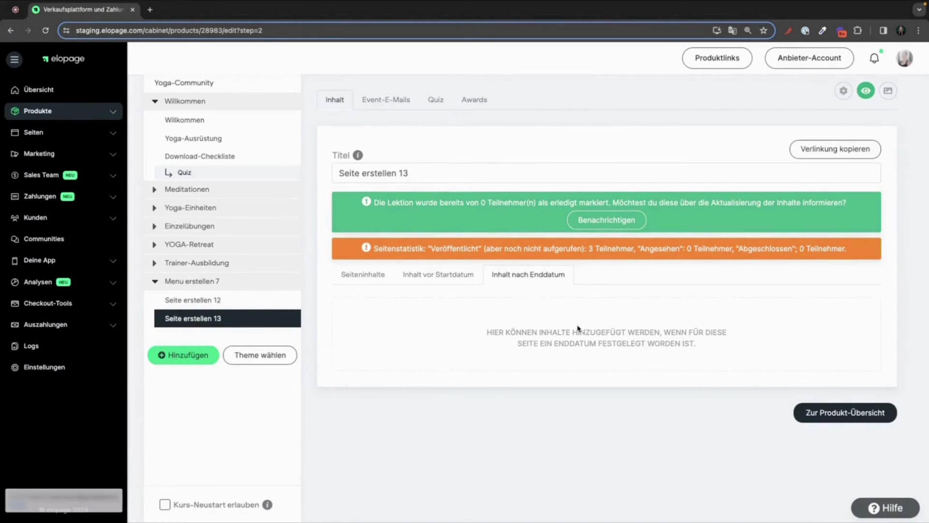
key(ctrl+Left)
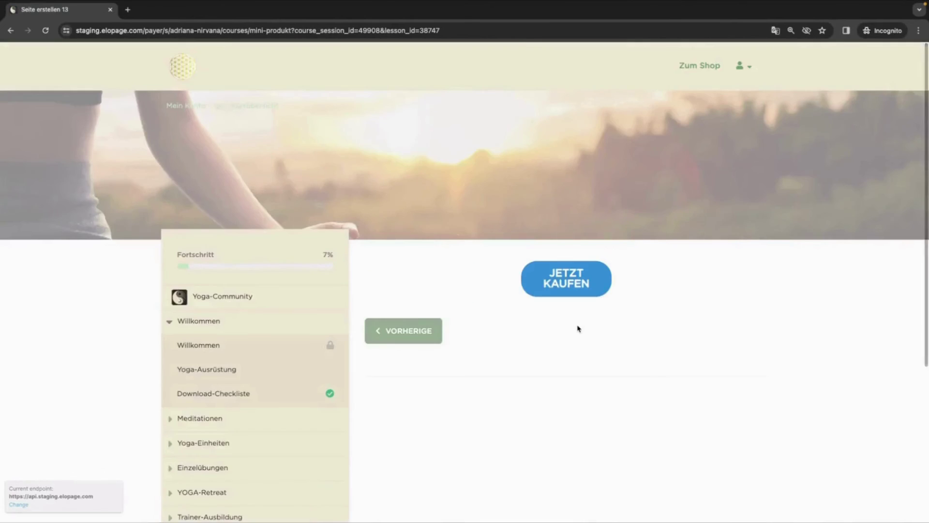
scroll(578, 327, down, 1)
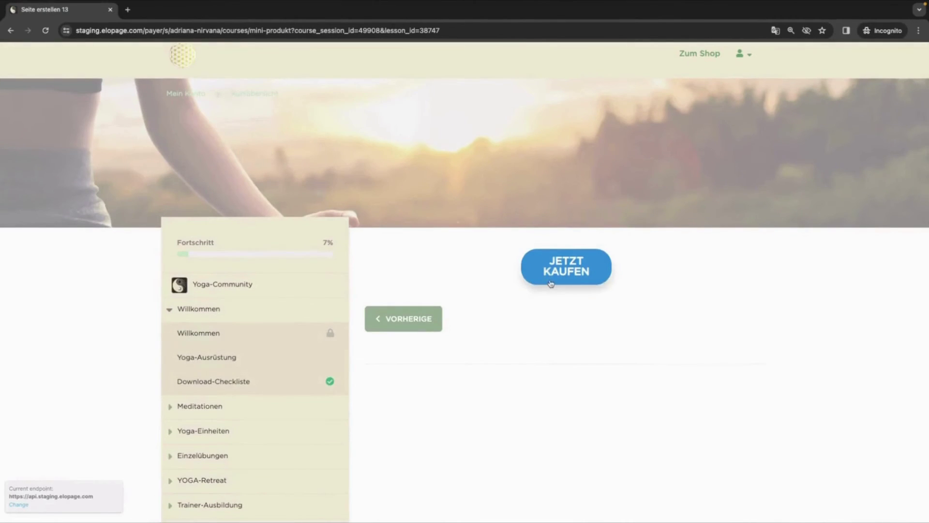
key(ctrl+Right)
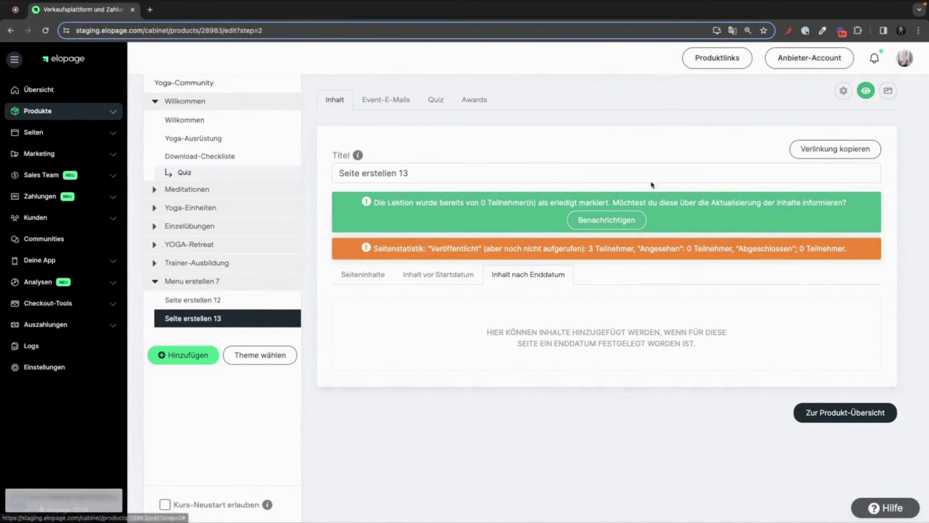
- Set the Drip-in of Seite erstellen 13 to 15 and save the page settings
click(841, 92)
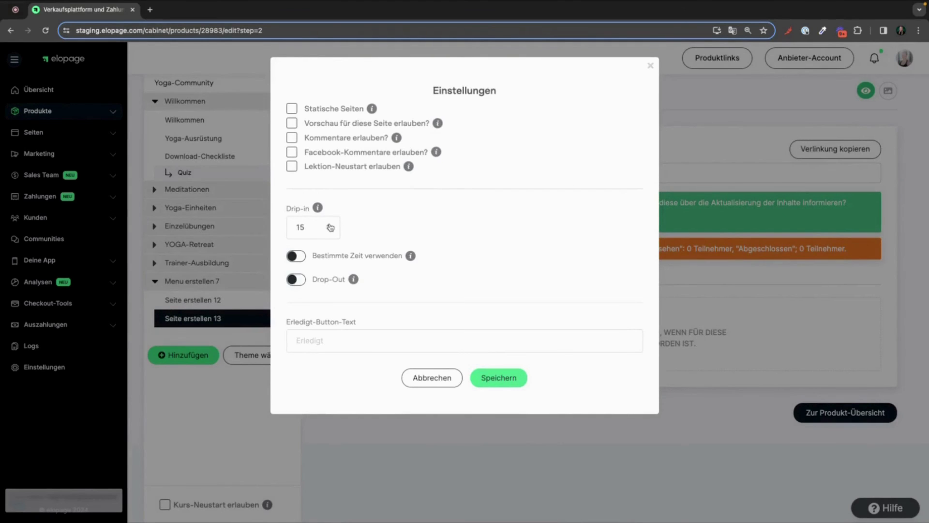
click(503, 379)
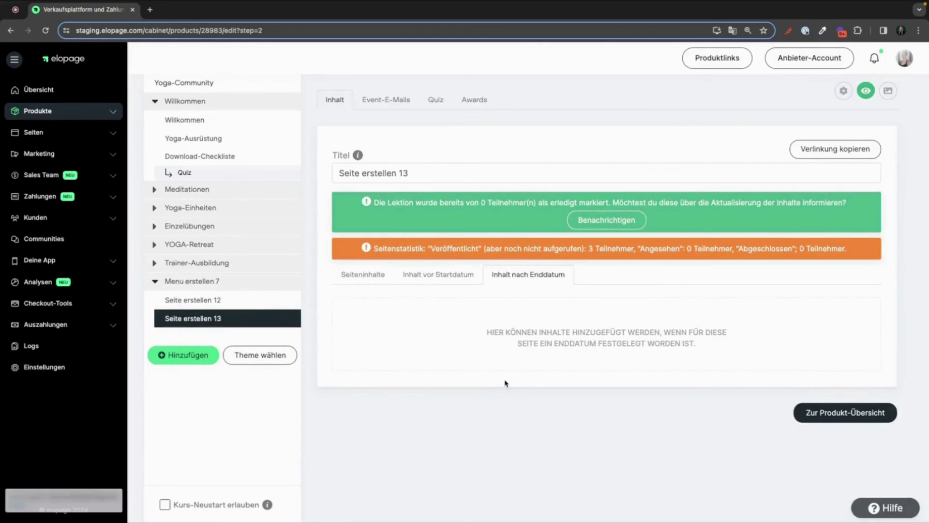
- Remove the JETZT KAUFEN button from the Inhalt vor Startdatum of Seite erstellen 13 and close the page builder
click(439, 274)
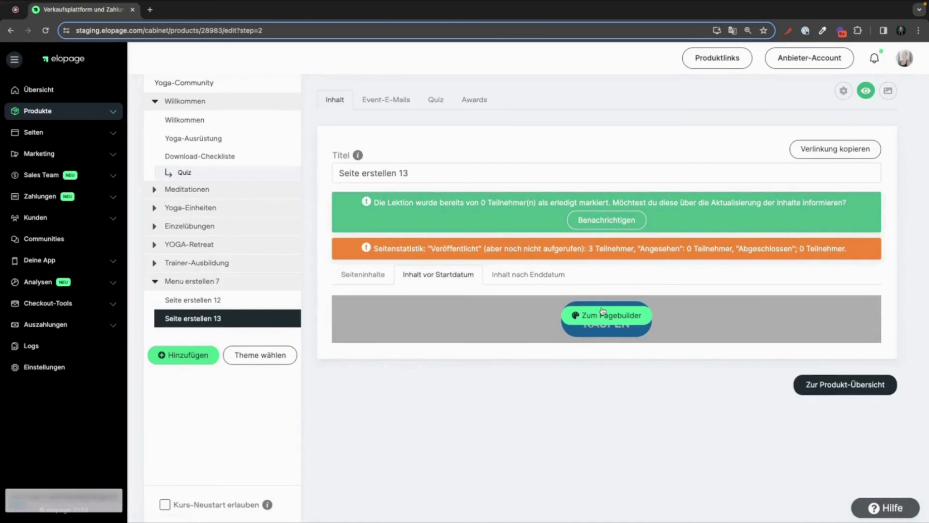
click(602, 315)
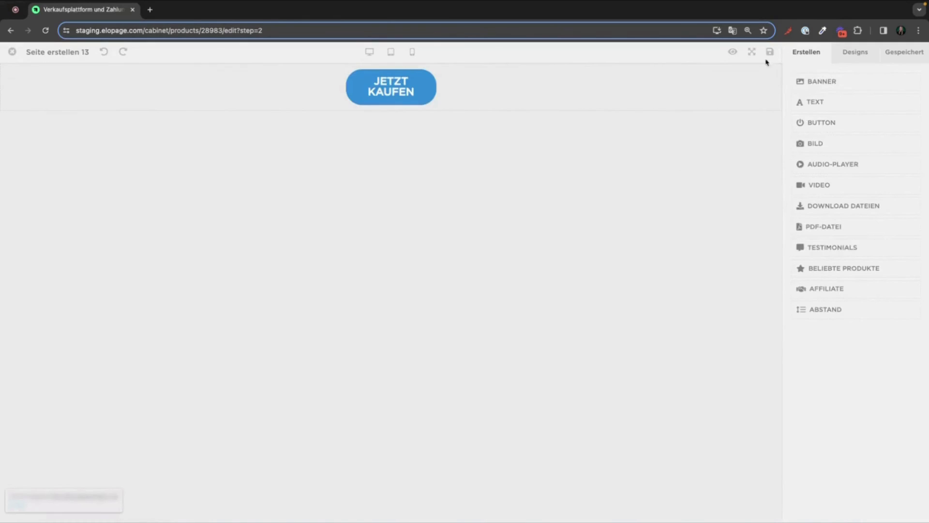
click(767, 104)
click(498, 243)
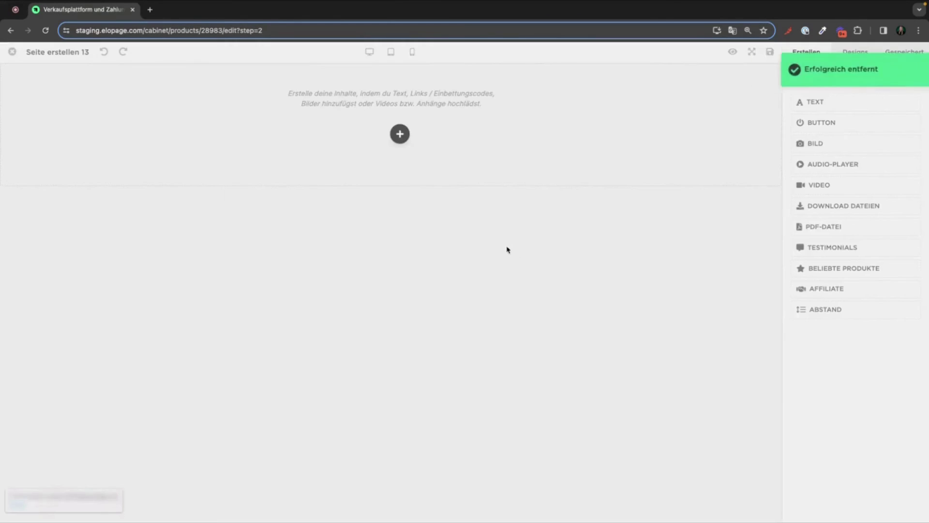
click(13, 52)
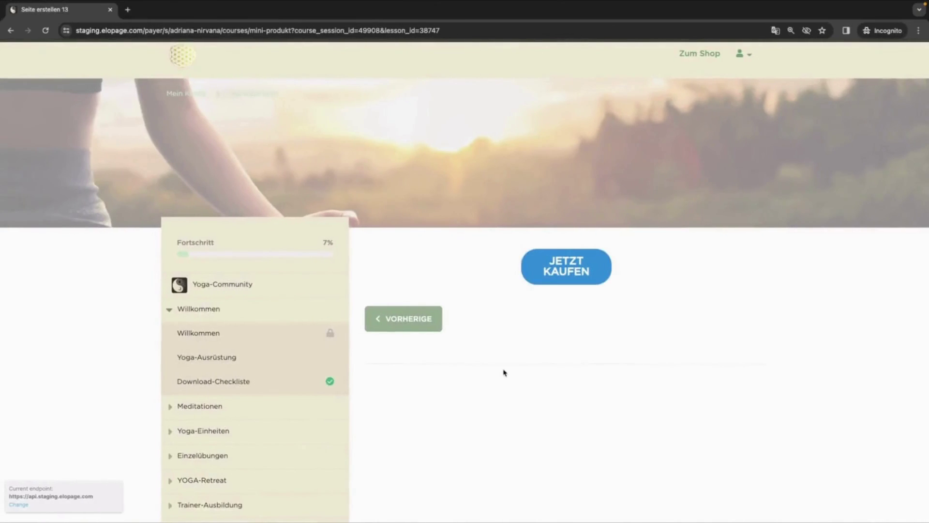
- Reload the participant's course view and check the availability countdown of Seite erstellen 13
key(super+r)
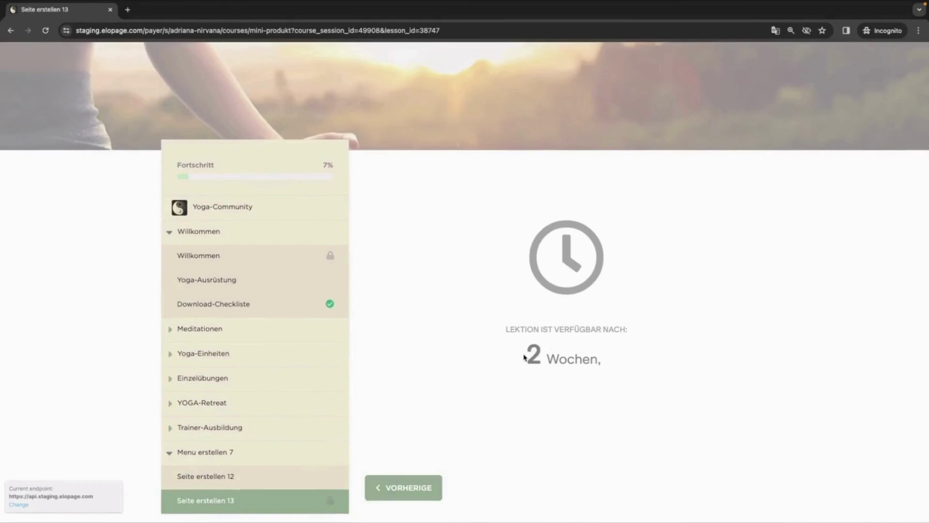
drag(525, 356, 620, 360)
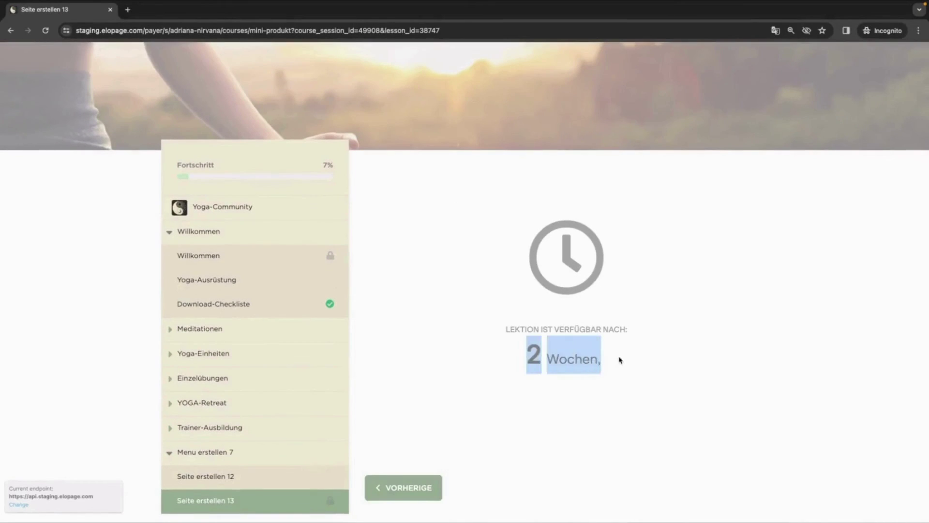
click(620, 358)
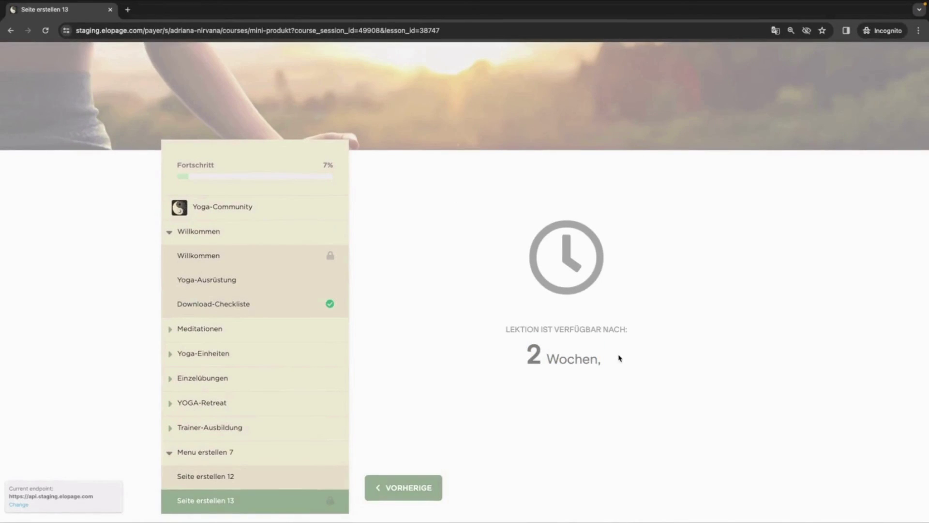